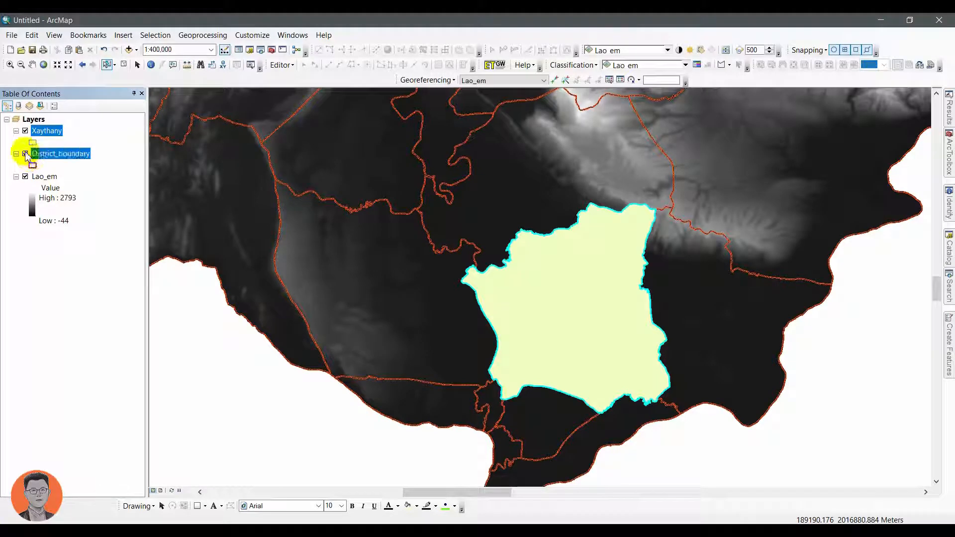
Hide the District_boundary layer, and search for "clip" to open the Clip (Data Management) tool.
{"action": "left_click", "coordinate": [26, 154]}
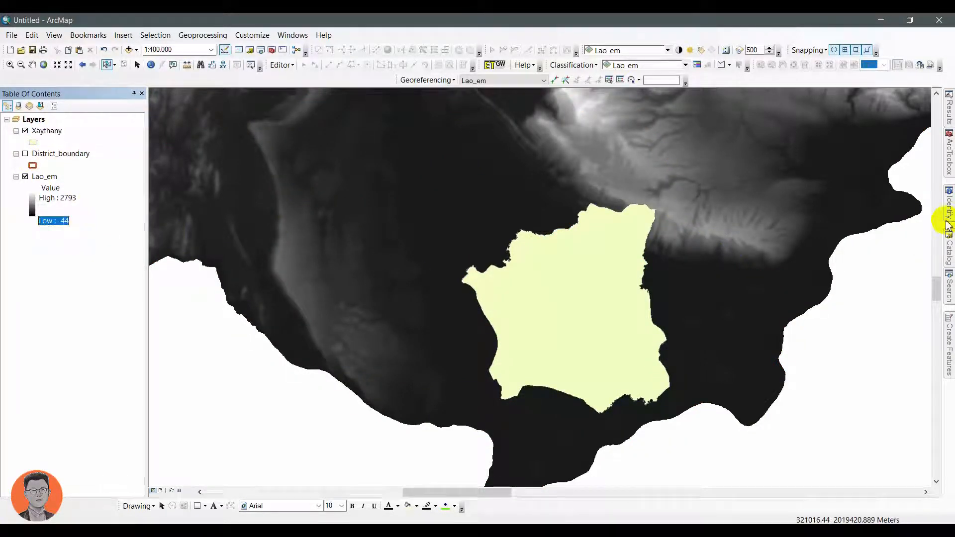
{"action": "left_click", "coordinate": [947, 285]}
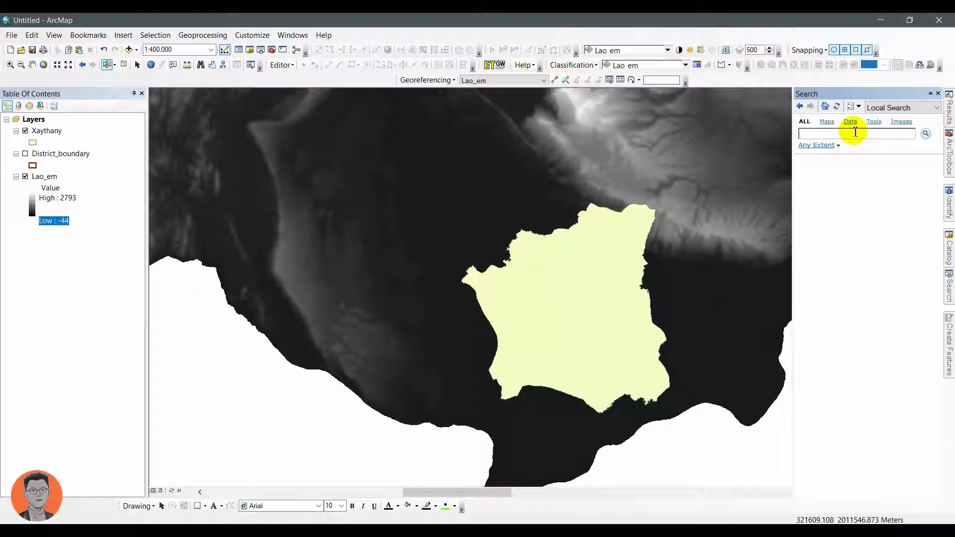
{"action": "type", "text": "clip"}
{"action": "key", "text": "Return"}
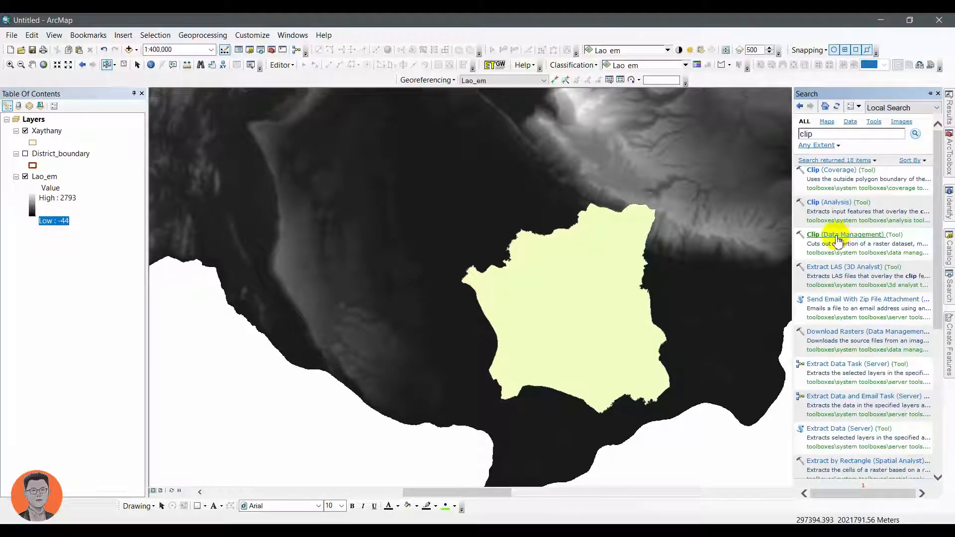
{"action": "scroll", "coordinate": [838, 240], "scroll_direction": "down", "scroll_amount": 2}
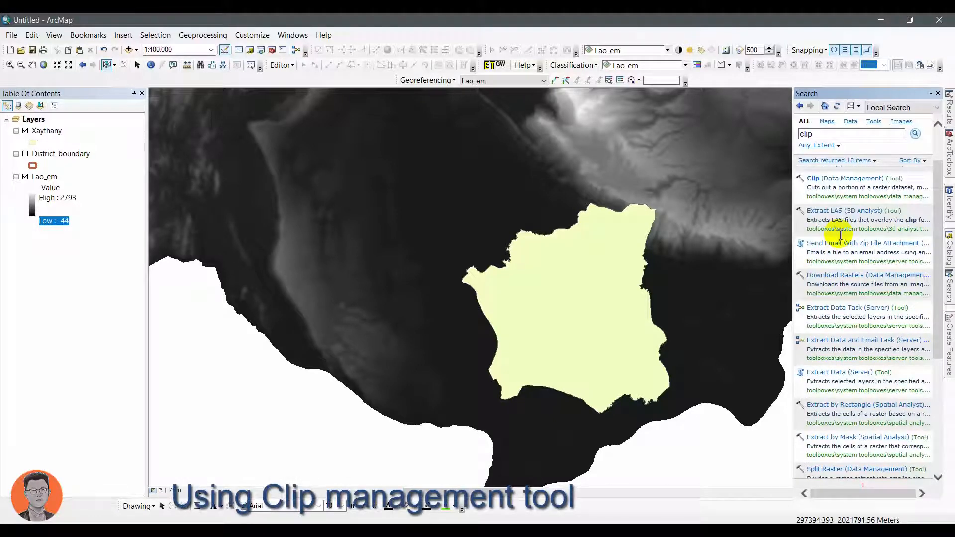
{"action": "scroll", "coordinate": [841, 235], "scroll_direction": "down", "scroll_amount": 7}
{"action": "scroll", "coordinate": [840, 238], "scroll_direction": "up", "scroll_amount": 9}
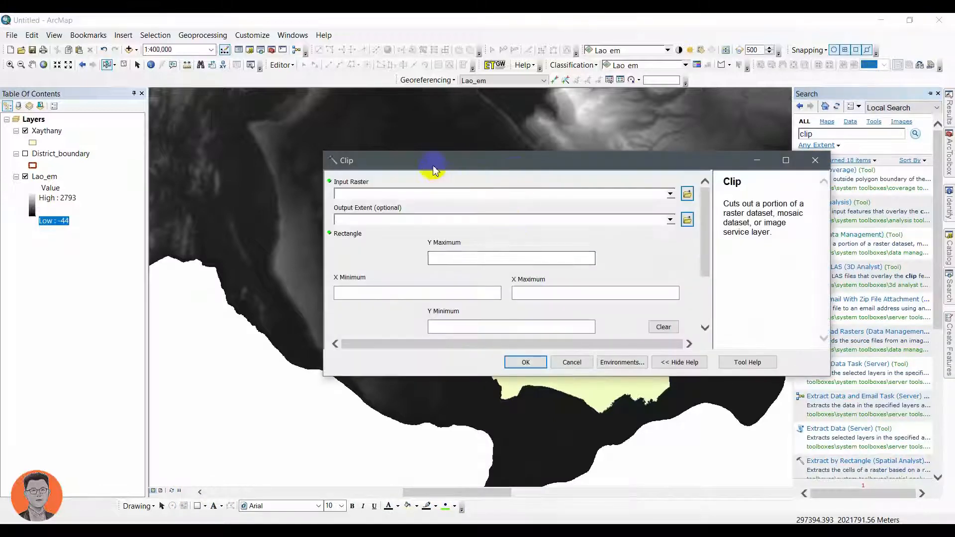
{"action": "left_click_drag", "start_coordinate": [433, 165], "coordinate": [350, 146]}
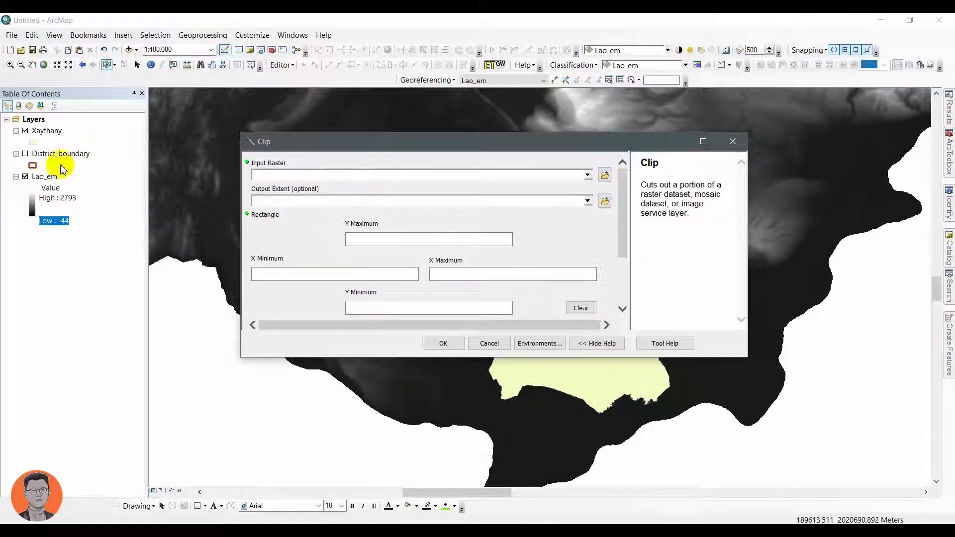
Set Lao_em as the input raster and Xaythany as the output extent of the clip.
{"action": "left_click_drag", "start_coordinate": [44, 176], "coordinate": [351, 175]}
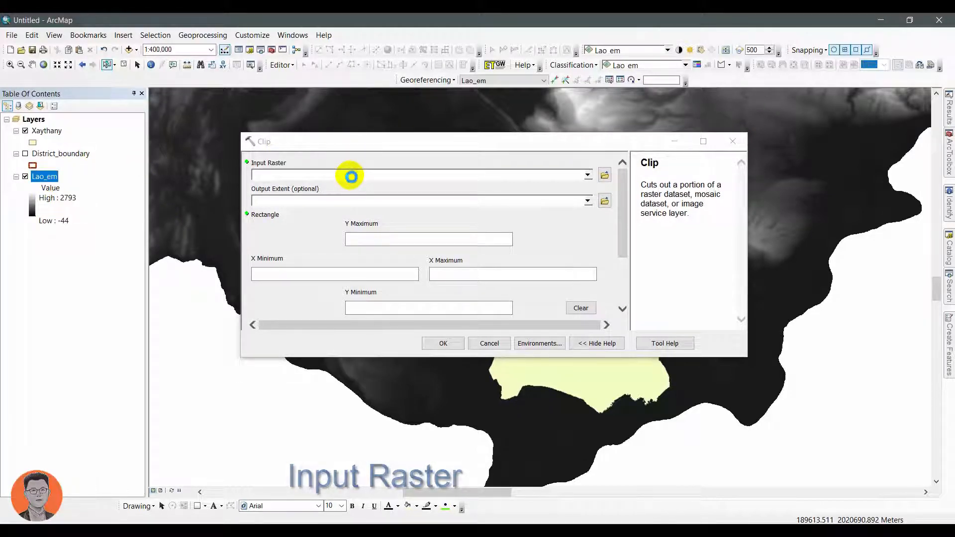
{"action": "left_click_drag", "start_coordinate": [354, 175], "coordinate": [352, 171]}
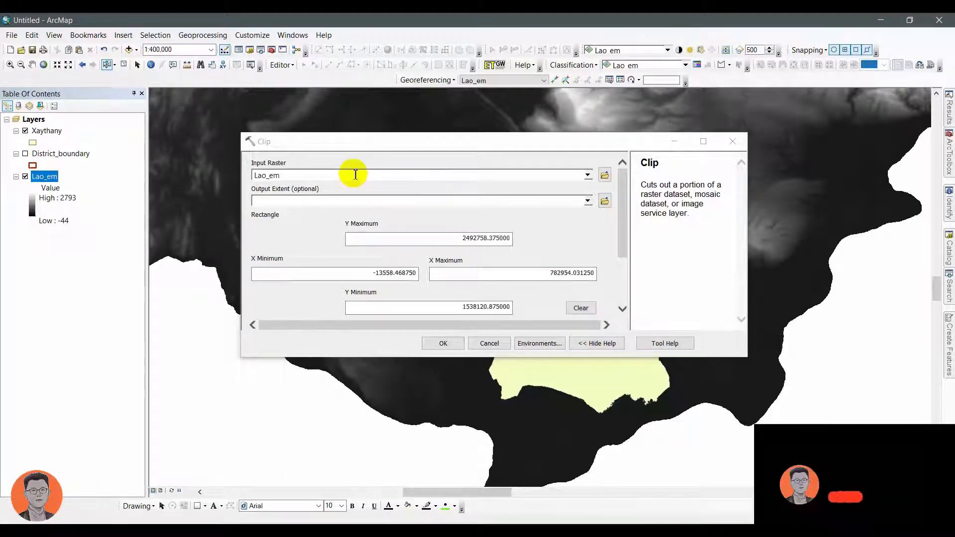
{"action": "left_click", "coordinate": [588, 201]}
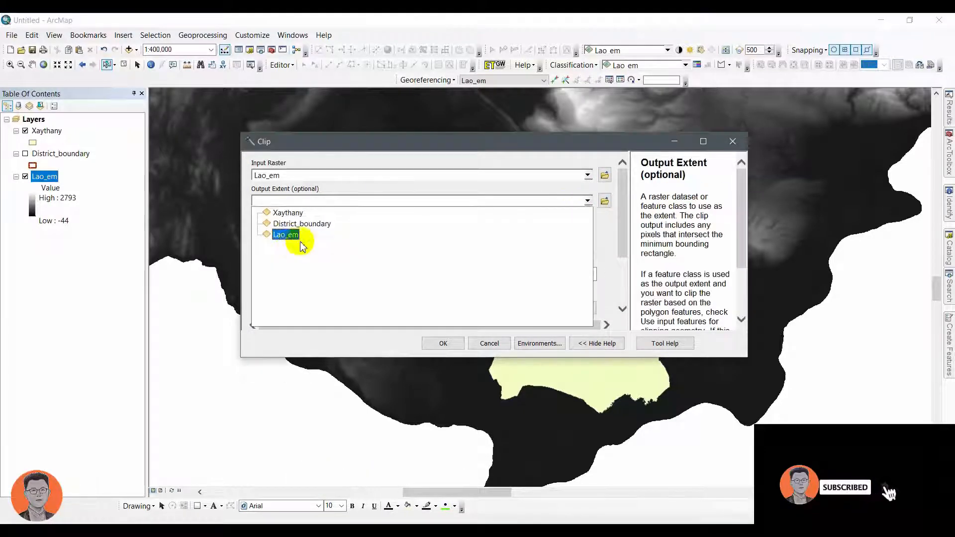
{"action": "left_click", "coordinate": [291, 213]}
{"action": "left_click", "coordinate": [393, 234]}
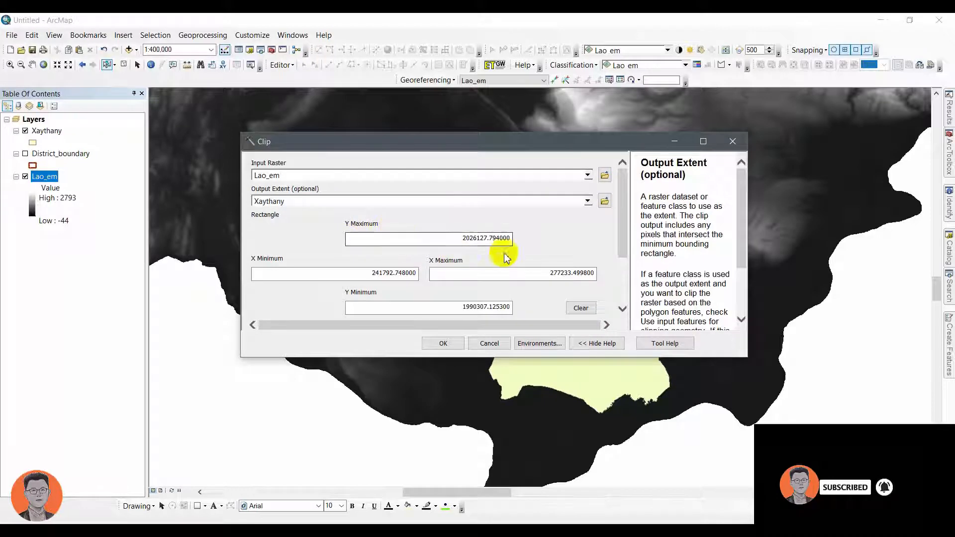
Enable the use of input features for clipping geometry so the raster follows the Xaythany polygon.
{"action": "left_click_drag", "start_coordinate": [621, 237], "coordinate": [622, 264]}
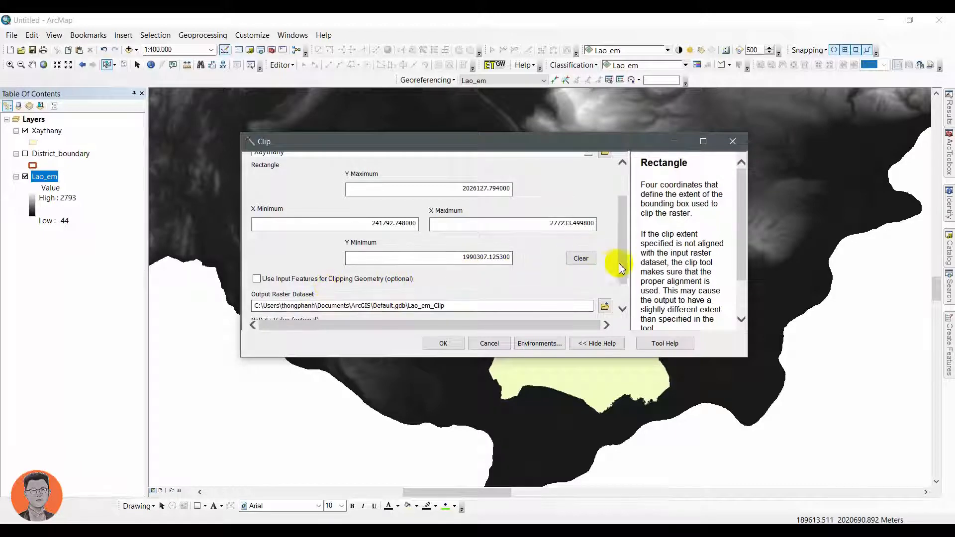
{"action": "left_click_drag", "start_coordinate": [622, 268], "coordinate": [614, 293]}
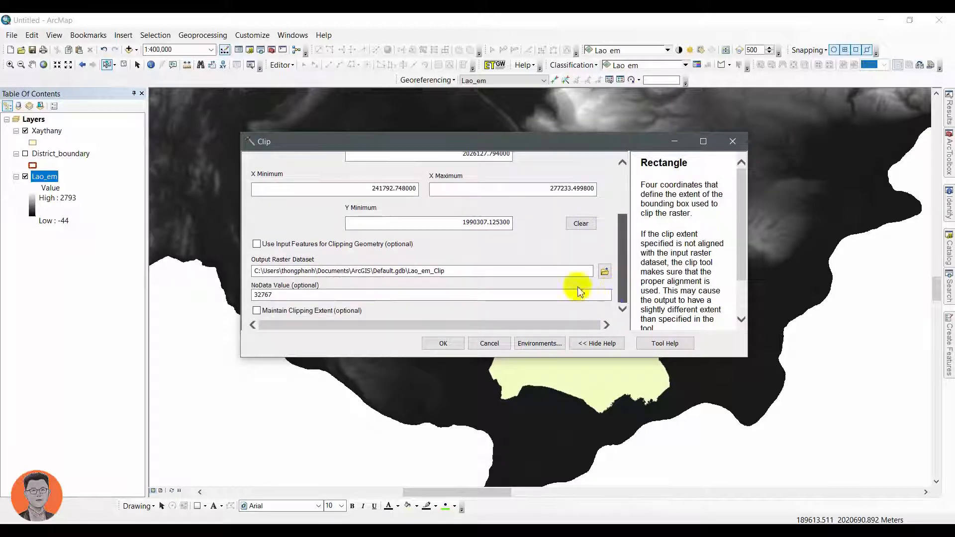
{"action": "left_click", "coordinate": [309, 245]}
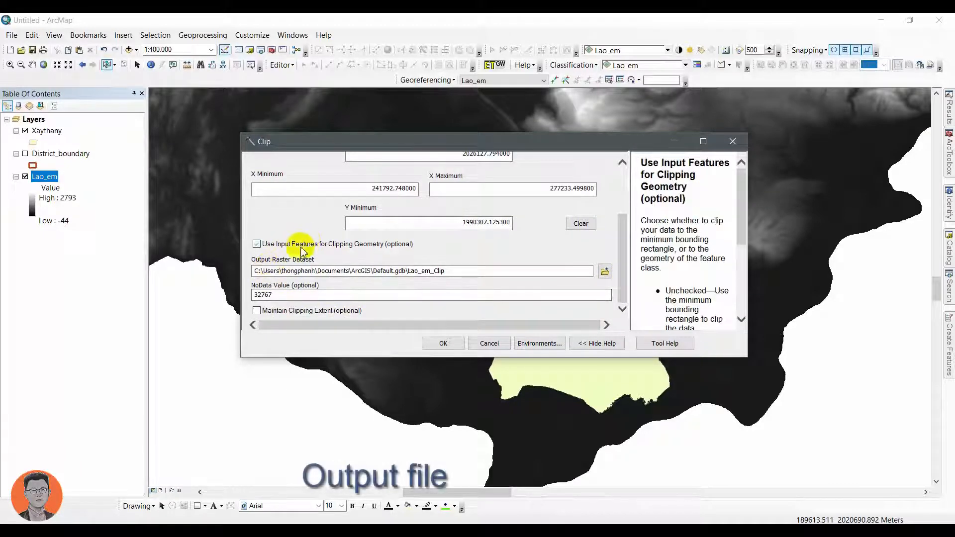
Browse to D:\Korlor\DEM12 for the output raster, create a folder named XathanyDEM12 there and open it.
{"action": "left_click", "coordinate": [604, 273]}
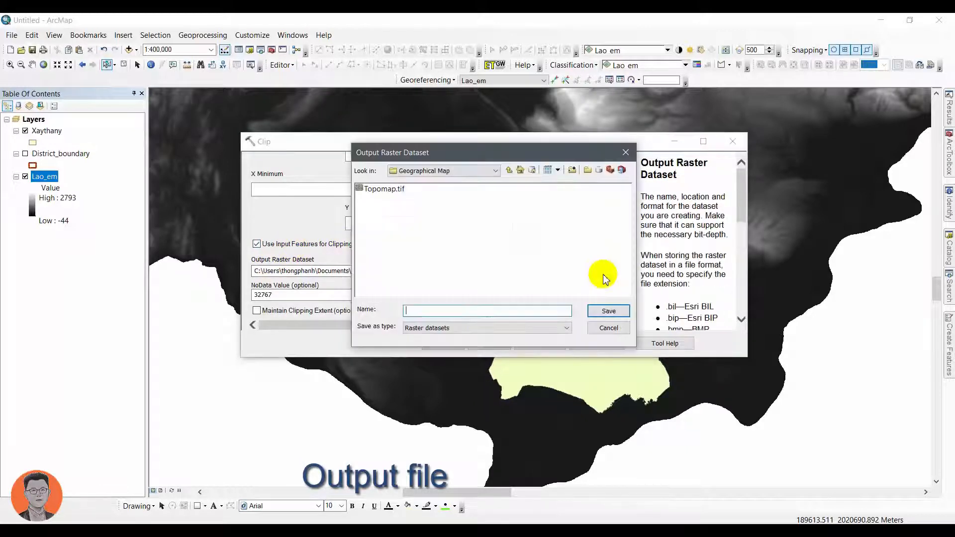
{"action": "left_click", "coordinate": [508, 171]}
{"action": "left_click", "coordinate": [508, 172]}
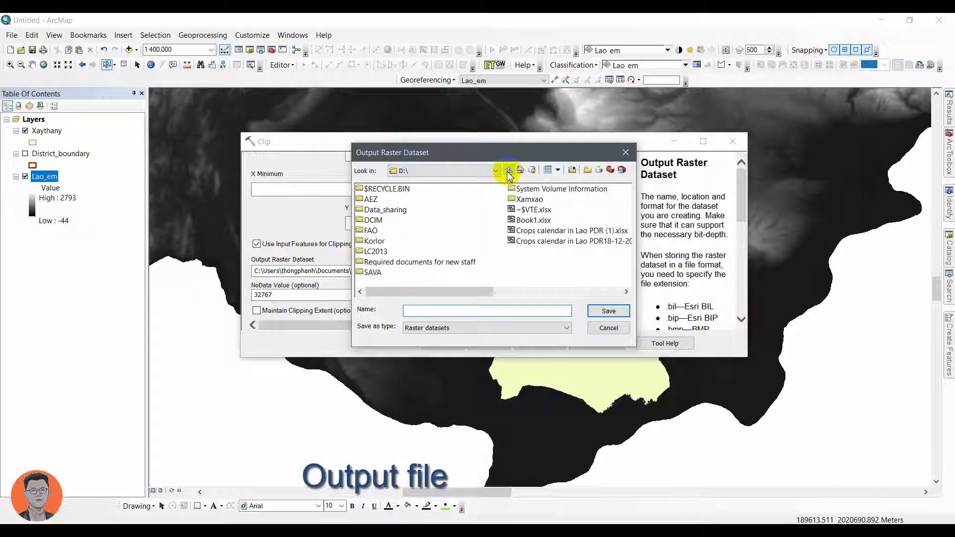
{"action": "double_click", "coordinate": [366, 241]}
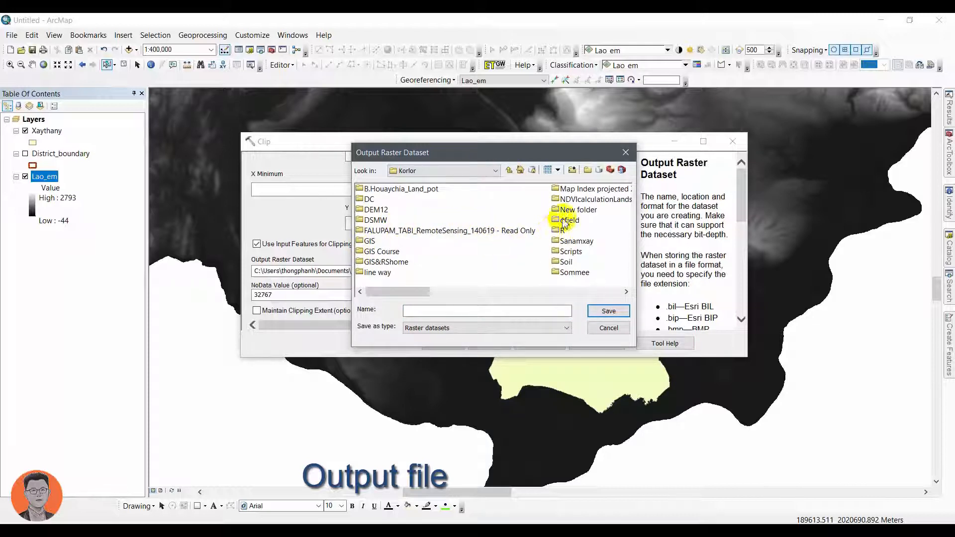
{"action": "scroll", "coordinate": [572, 213], "scroll_direction": "down", "scroll_amount": 3}
{"action": "scroll", "coordinate": [552, 224], "scroll_direction": "up", "scroll_amount": 3}
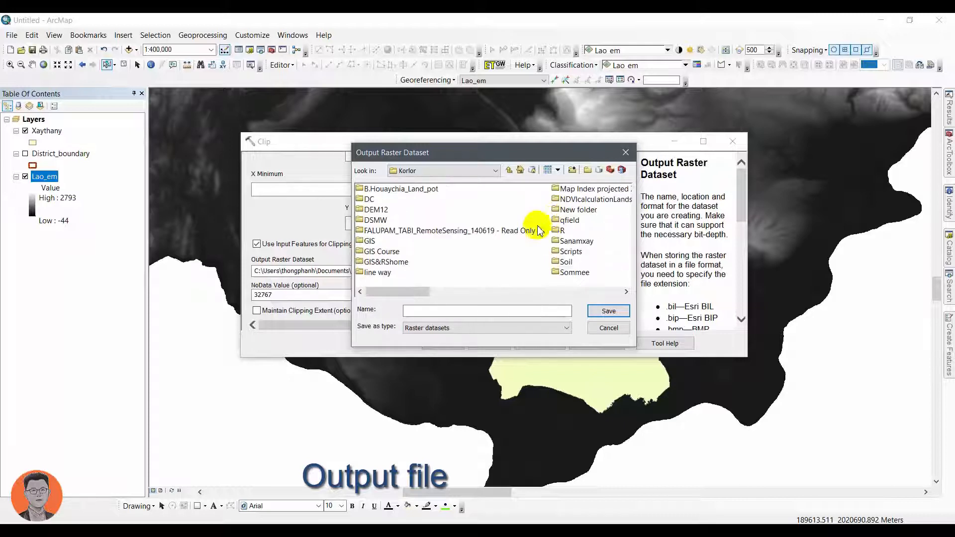
{"action": "double_click", "coordinate": [376, 211]}
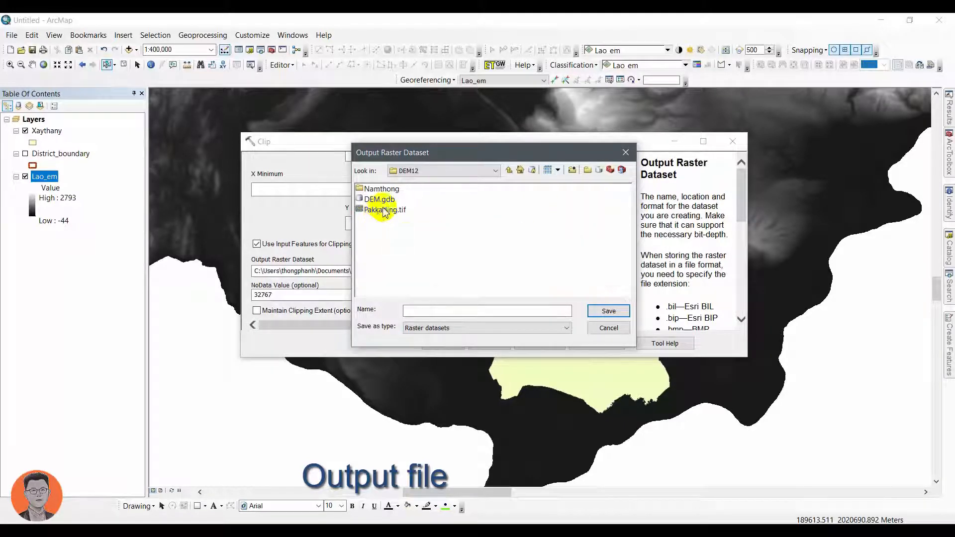
{"action": "left_click", "coordinate": [586, 170]}
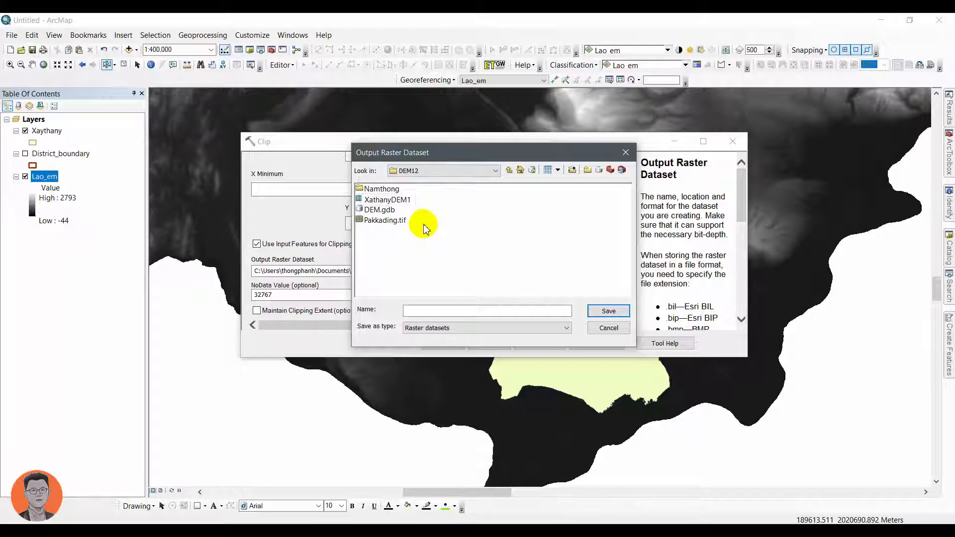
{"action": "left_click", "coordinate": [409, 248]}
{"action": "double_click", "coordinate": [395, 200]}
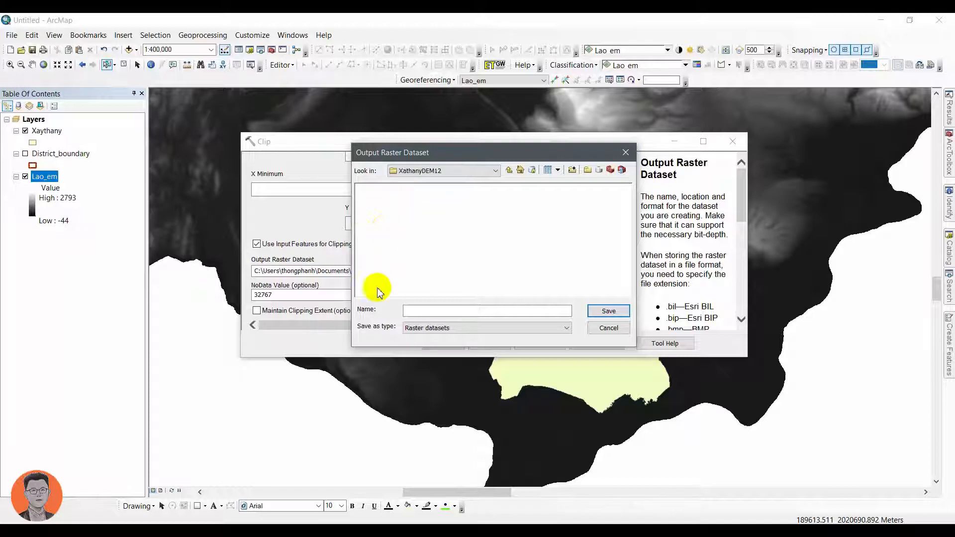
Name the output raster DEM12.tif, save that location and run the clip.
{"action": "left_click", "coordinate": [414, 311]}
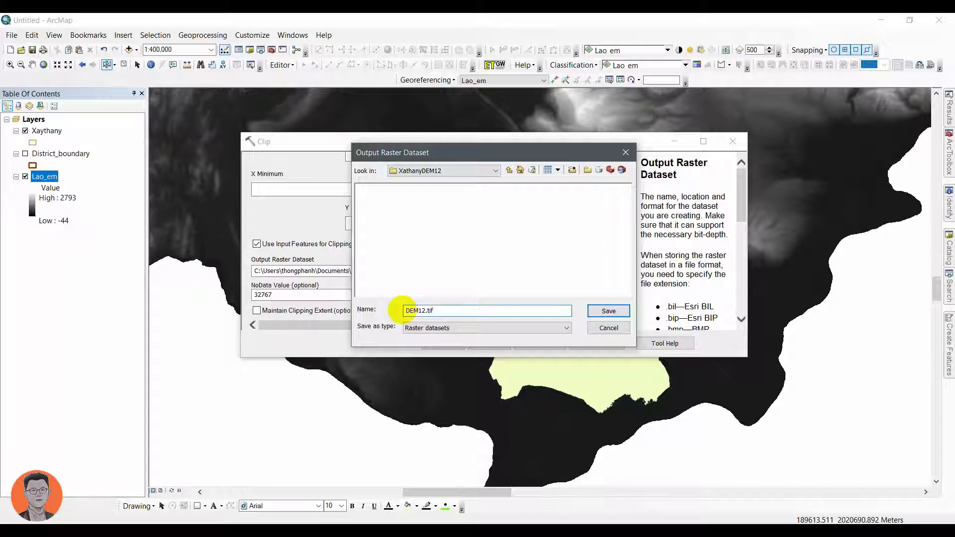
{"action": "key", "text": "Return"}
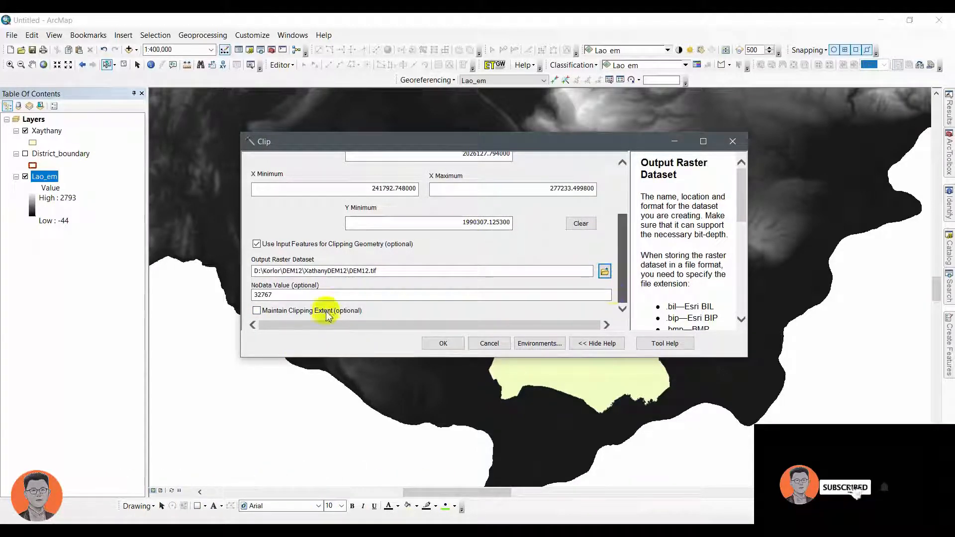
{"action": "left_click", "coordinate": [444, 343]}
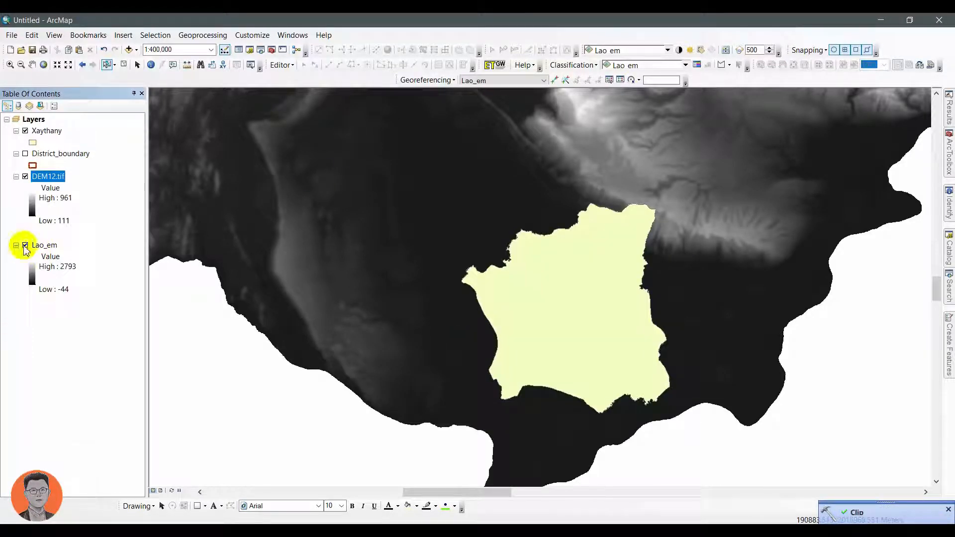
Hide the Lao_em and Xaythany layers to show only the clipped DEM12.tif raster.
{"action": "left_click", "coordinate": [25, 246]}
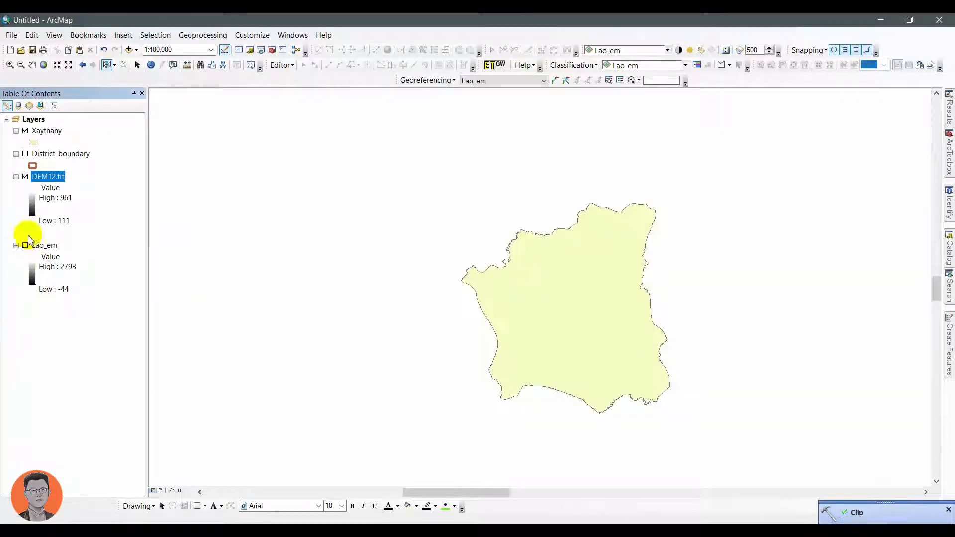
{"action": "left_click", "coordinate": [24, 132]}
{"action": "scroll", "coordinate": [559, 302], "scroll_direction": "up", "scroll_amount": 5}
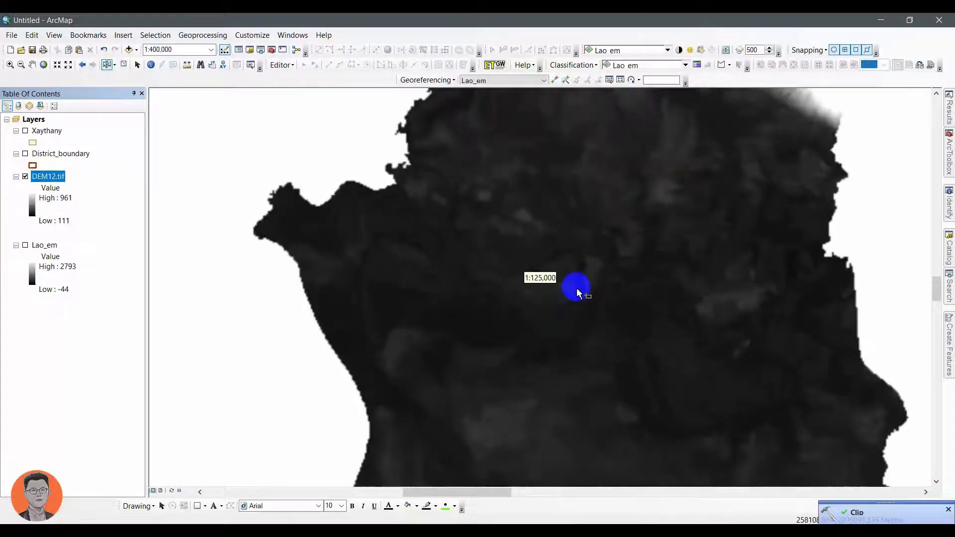
{"action": "scroll", "coordinate": [547, 301], "scroll_direction": "down", "scroll_amount": 2}
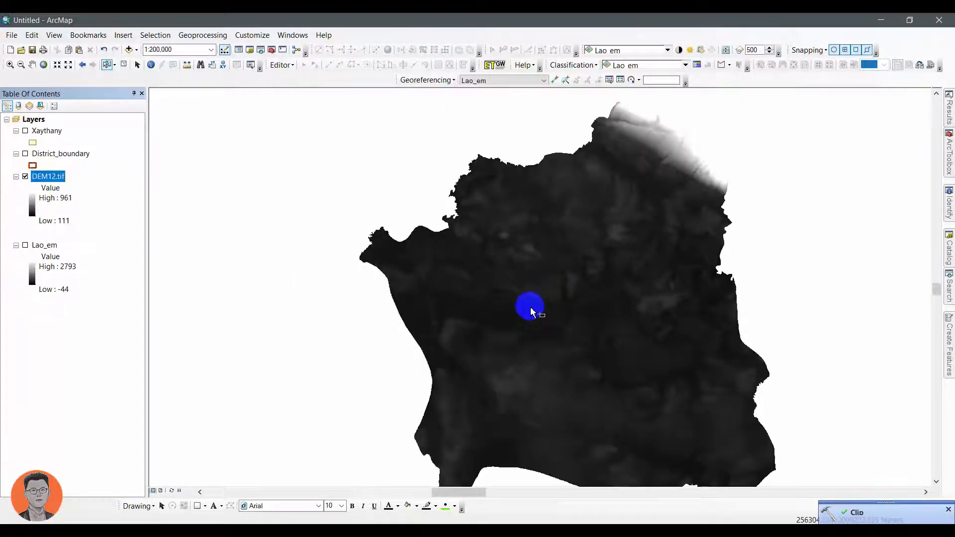
Symbolize DEM12.tif as Stretched with the light green, yellow, dark red and white elevation color ramp, and apply it.
{"action": "double_click", "coordinate": [50, 177]}
{"action": "left_click", "coordinate": [455, 145]}
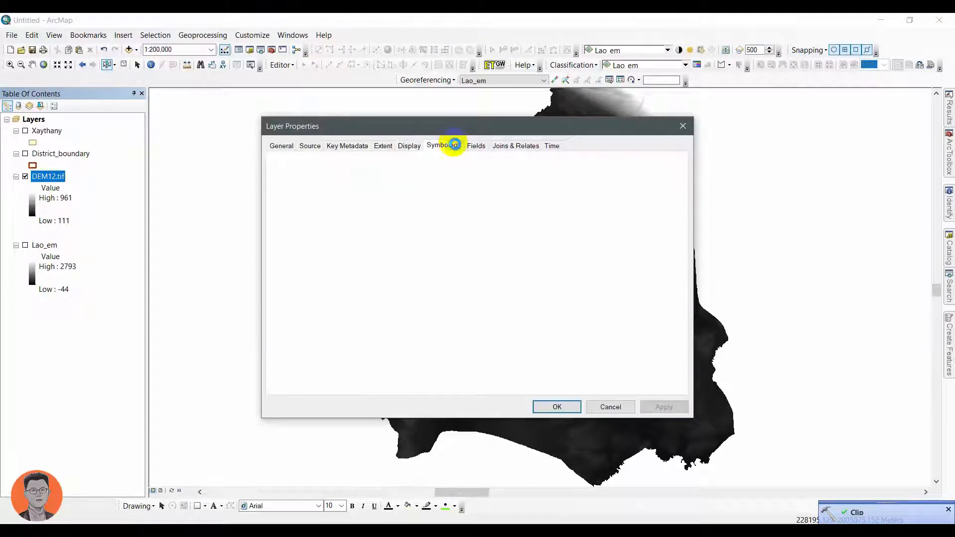
{"action": "left_click", "coordinate": [284, 183]}
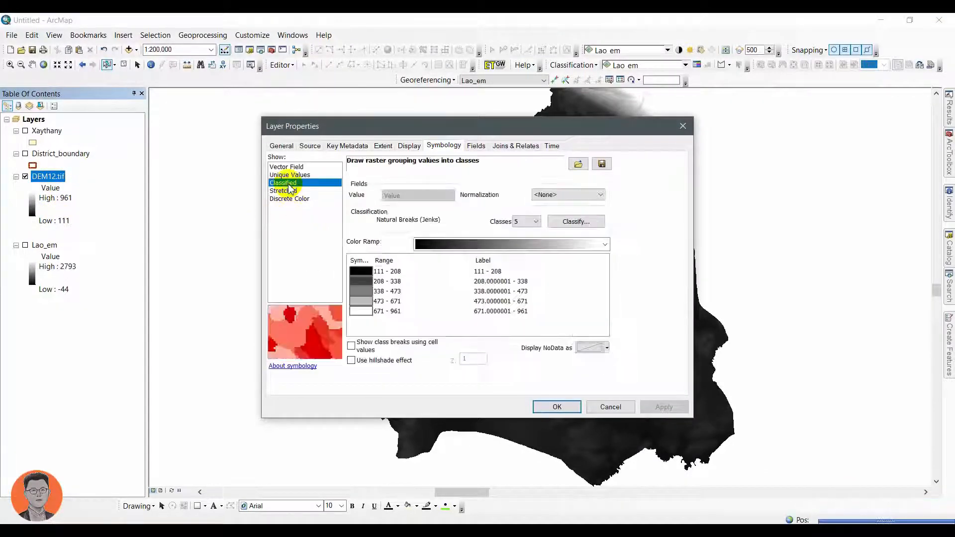
{"action": "left_click", "coordinate": [289, 191]}
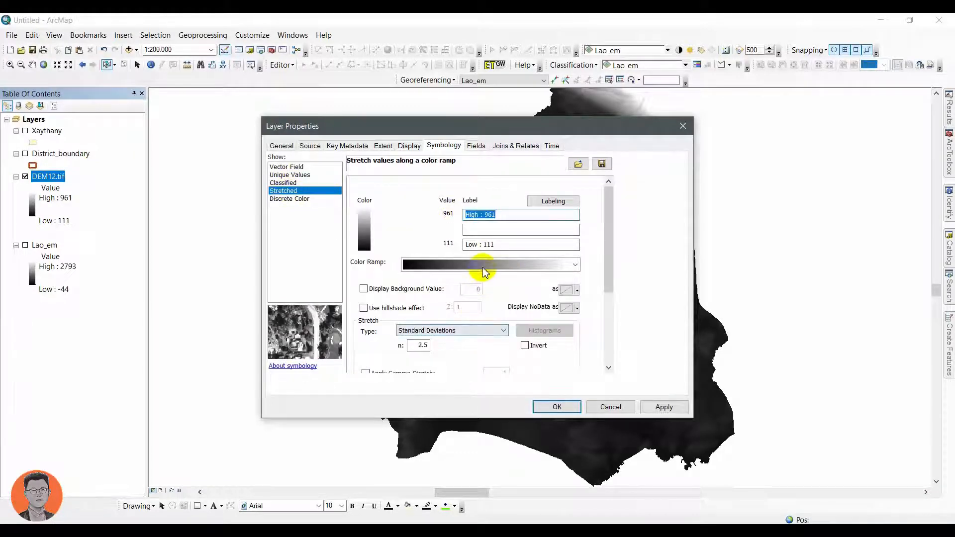
{"action": "left_click", "coordinate": [483, 269]}
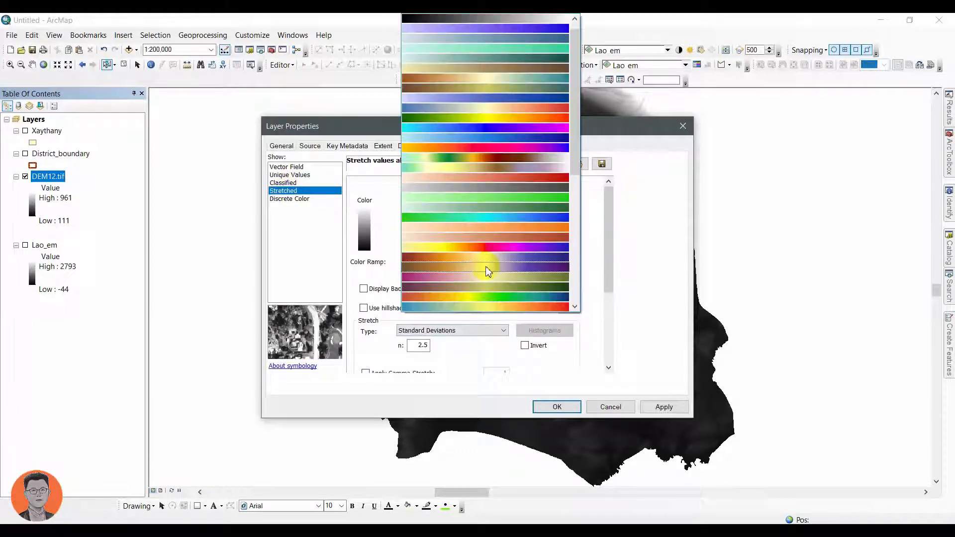
{"action": "left_click", "coordinate": [473, 159]}
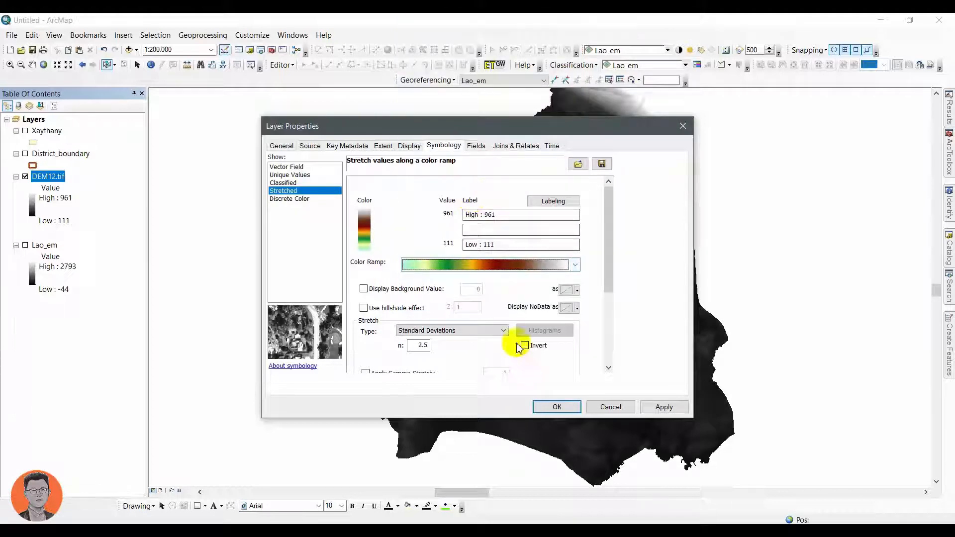
{"action": "left_click", "coordinate": [644, 411]}
{"action": "left_click", "coordinate": [559, 405]}
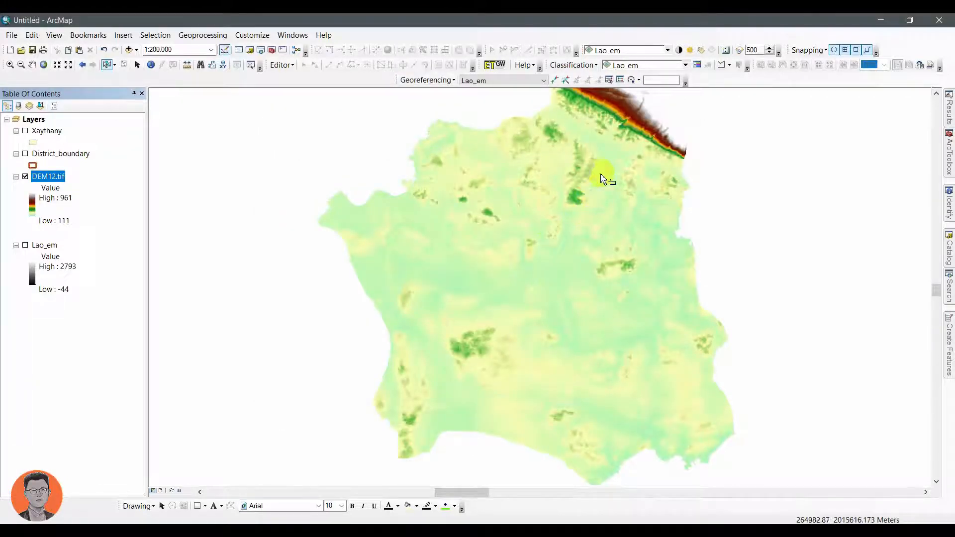
{"action": "scroll", "coordinate": [602, 177], "scroll_direction": "down", "scroll_amount": 3}
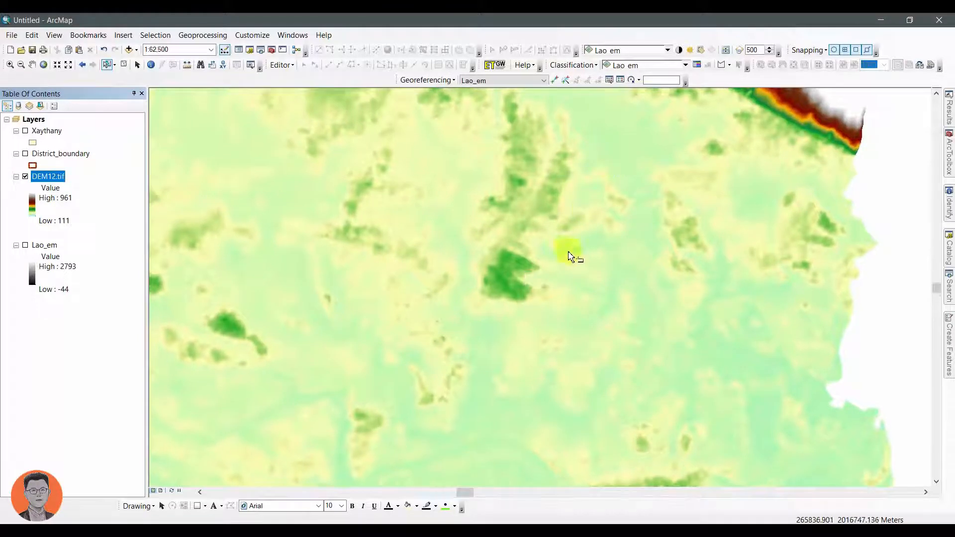
{"action": "scroll", "coordinate": [485, 338], "scroll_direction": "down", "scroll_amount": 5}
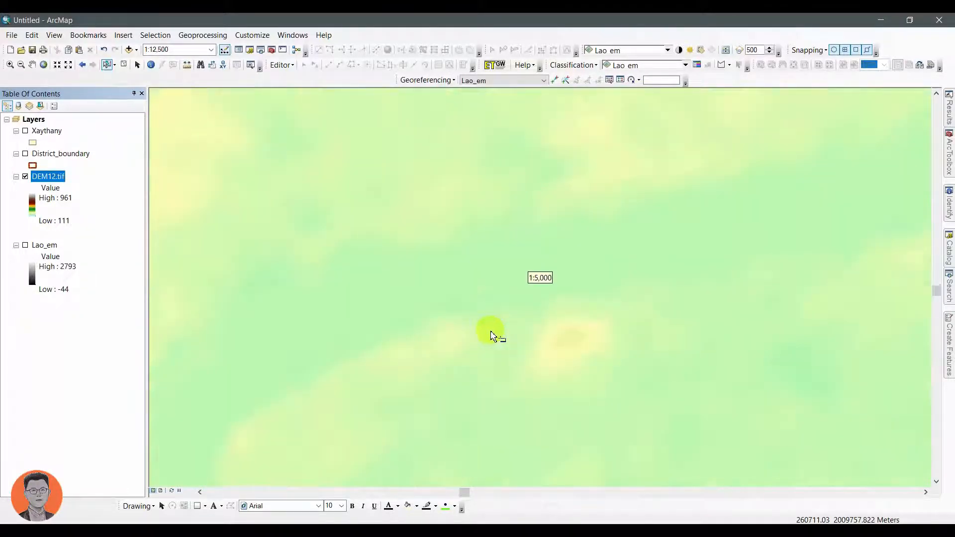
{"action": "scroll", "coordinate": [492, 334], "scroll_direction": "down", "scroll_amount": 1}
{"action": "scroll", "coordinate": [493, 334], "scroll_direction": "up", "scroll_amount": 3}
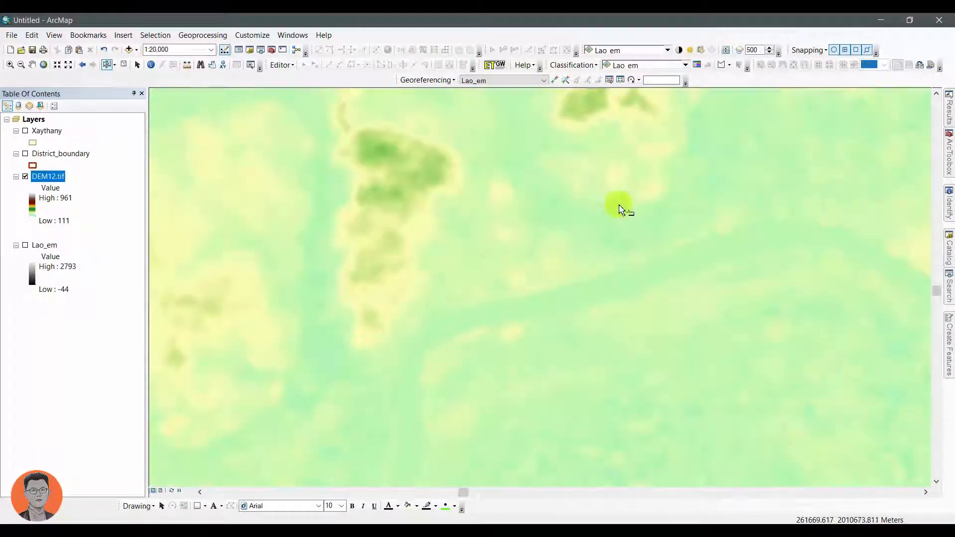
Examine the elevation colors of the clipped DEM12.tif raster from the lowlands up to the high northern ridge.
{"action": "left_click_drag", "start_coordinate": [618, 207], "coordinate": [503, 441]}
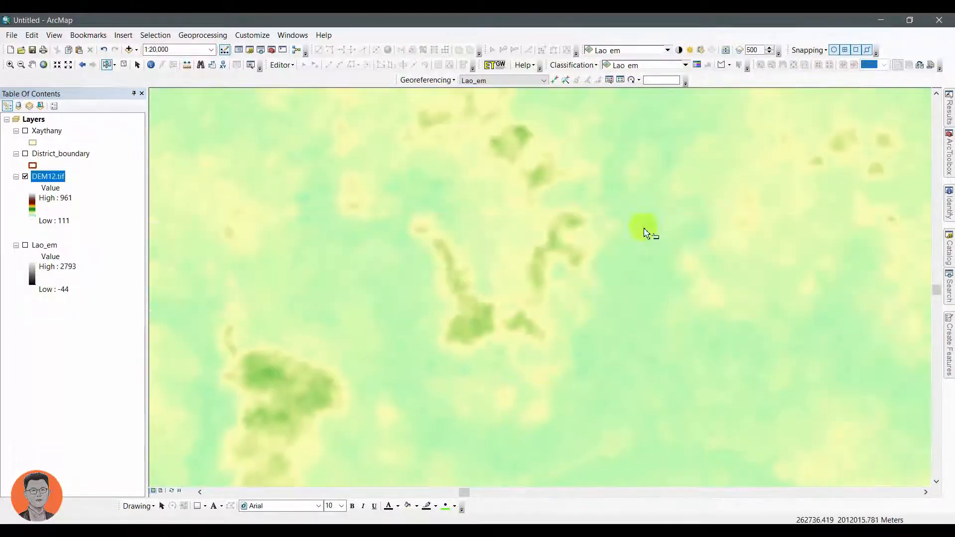
{"action": "left_click_drag", "start_coordinate": [671, 162], "coordinate": [433, 463]}
{"action": "left_click_drag", "start_coordinate": [661, 197], "coordinate": [527, 440]}
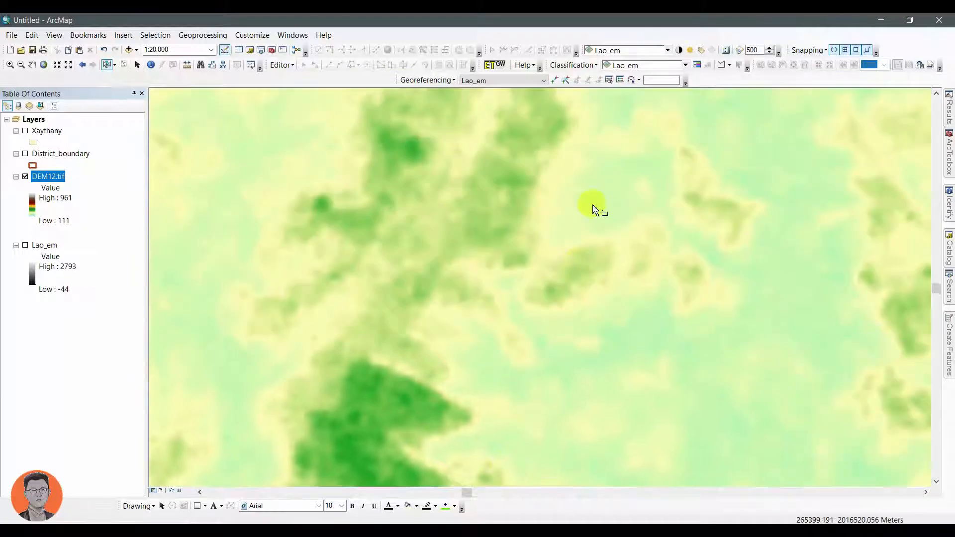
{"action": "left_click_drag", "start_coordinate": [596, 188], "coordinate": [550, 396]}
{"action": "scroll", "coordinate": [550, 395], "scroll_direction": "up", "scroll_amount": 1}
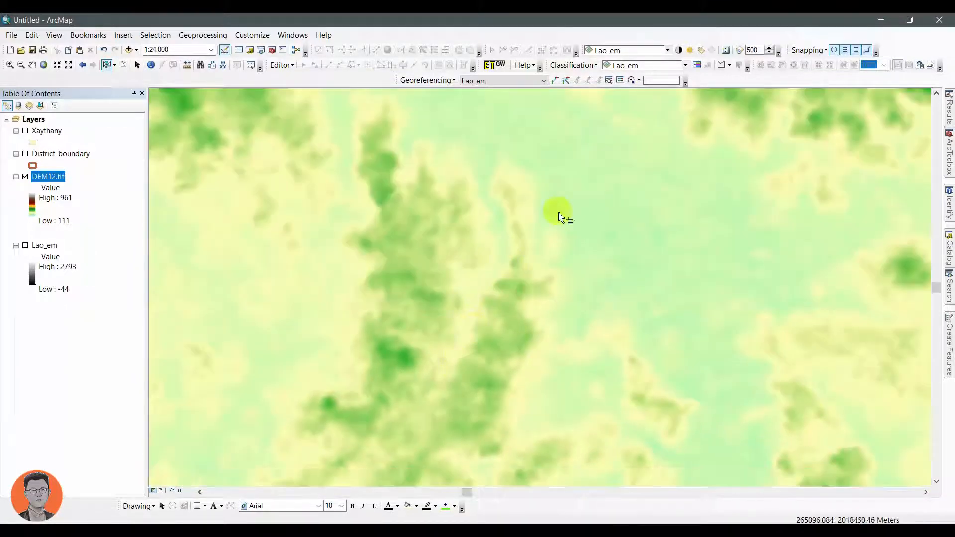
{"action": "left_click_drag", "start_coordinate": [577, 183], "coordinate": [366, 467]}
{"action": "left_click_drag", "start_coordinate": [632, 230], "coordinate": [539, 319]}
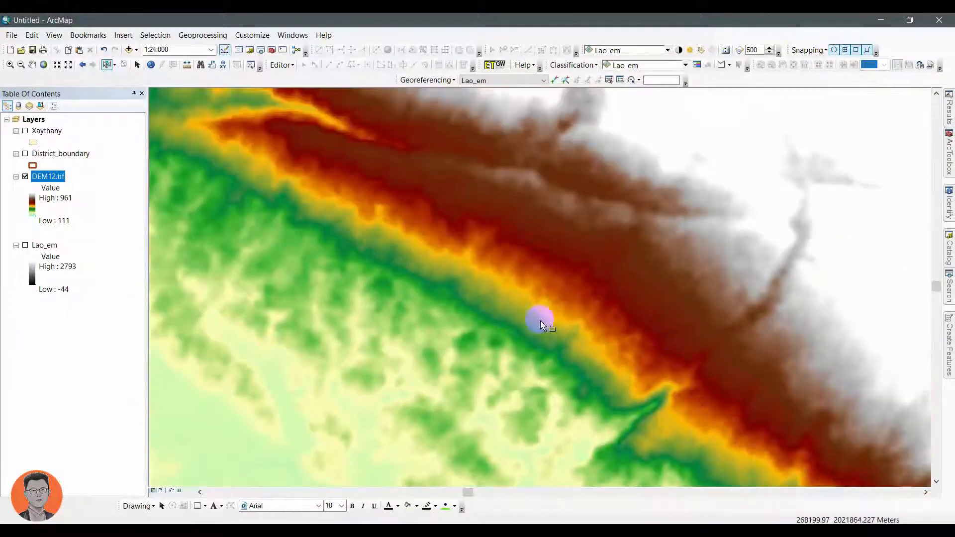
Inspect DEM12.tif's individual cells on the ridge slope at 1:500, and return to an overview of the raster at 1:63,360.
{"action": "scroll", "coordinate": [412, 207], "scroll_direction": "down", "scroll_amount": 5}
{"action": "scroll", "coordinate": [371, 277], "scroll_direction": "down", "scroll_amount": 10}
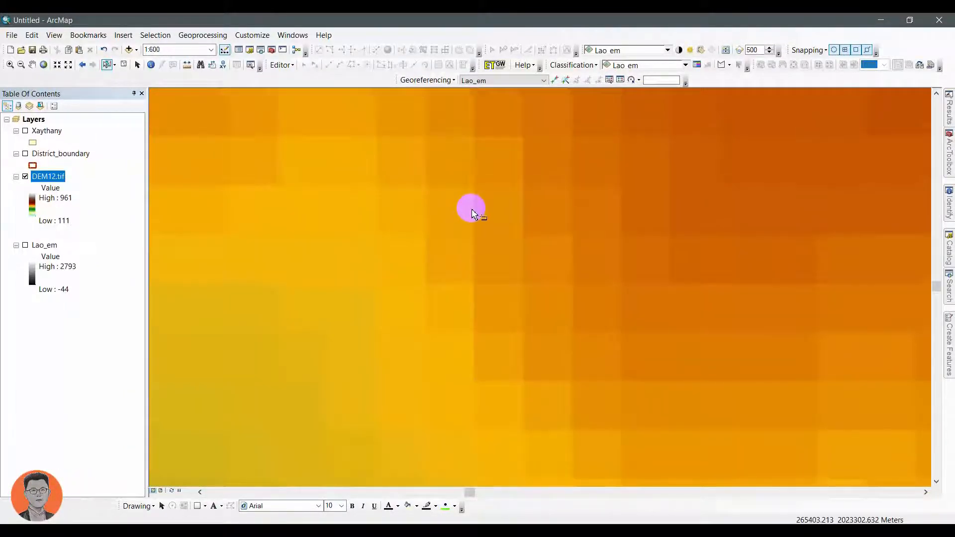
{"action": "scroll", "coordinate": [407, 215], "scroll_direction": "down", "scroll_amount": 1}
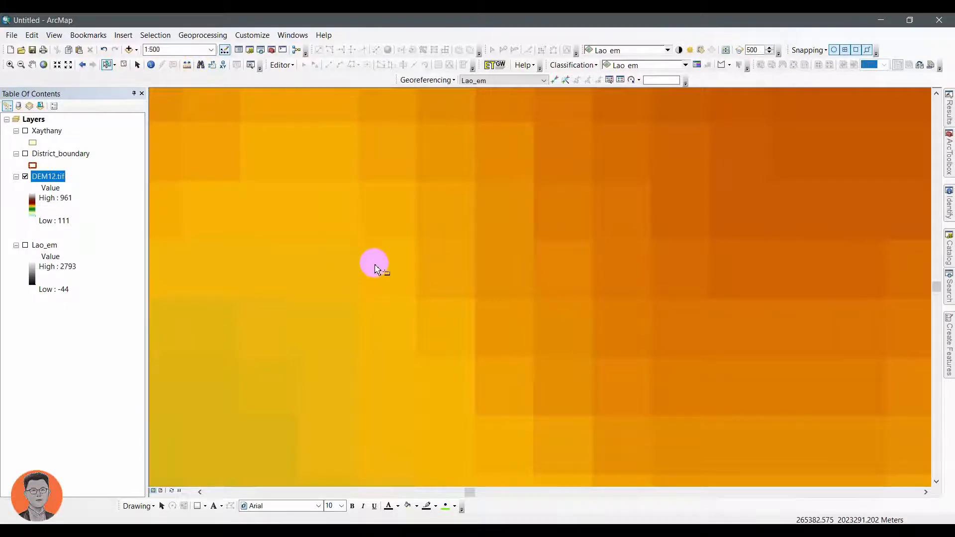
{"action": "scroll", "coordinate": [376, 263], "scroll_direction": "up", "scroll_amount": 3}
{"action": "scroll", "coordinate": [674, 281], "scroll_direction": "up", "scroll_amount": 6}
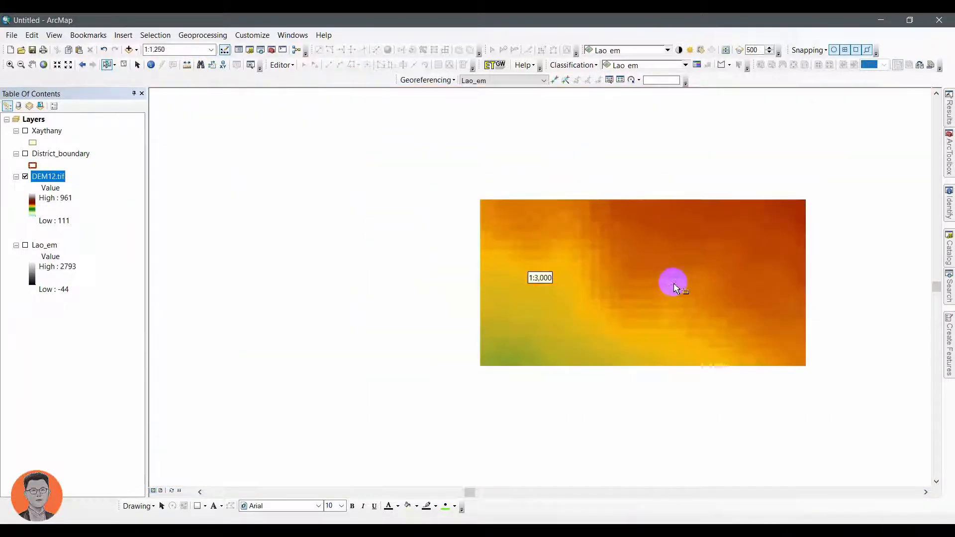
{"action": "scroll", "coordinate": [634, 306], "scroll_direction": "up", "scroll_amount": 5}
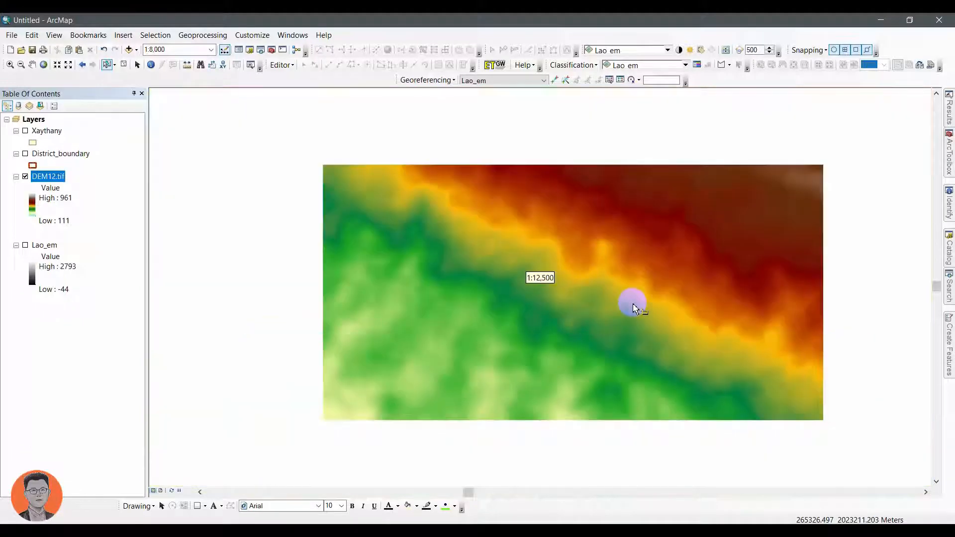
{"action": "left_click_drag", "start_coordinate": [550, 326], "coordinate": [464, 193]}
{"action": "left_click_drag", "start_coordinate": [561, 236], "coordinate": [454, 205]}
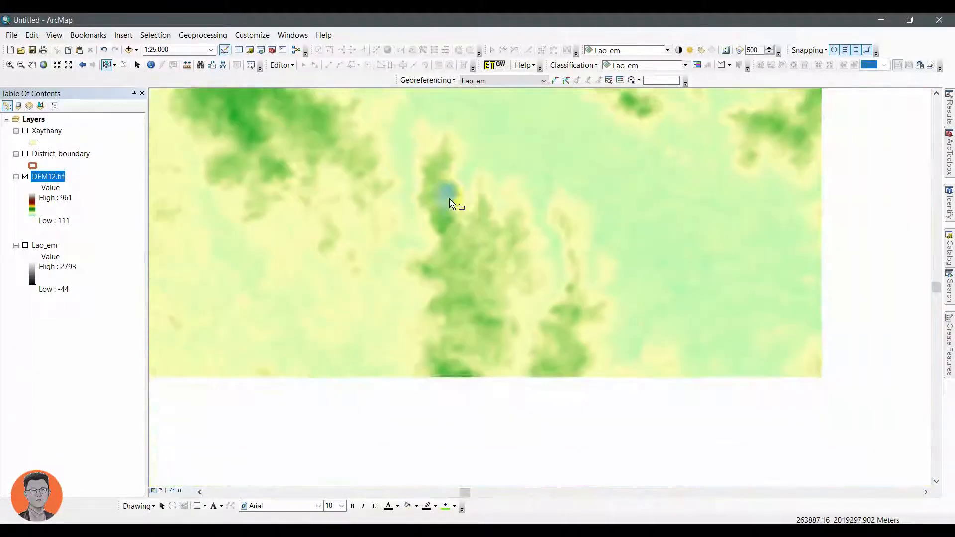
{"action": "scroll", "coordinate": [495, 347], "scroll_direction": "up", "scroll_amount": 3}
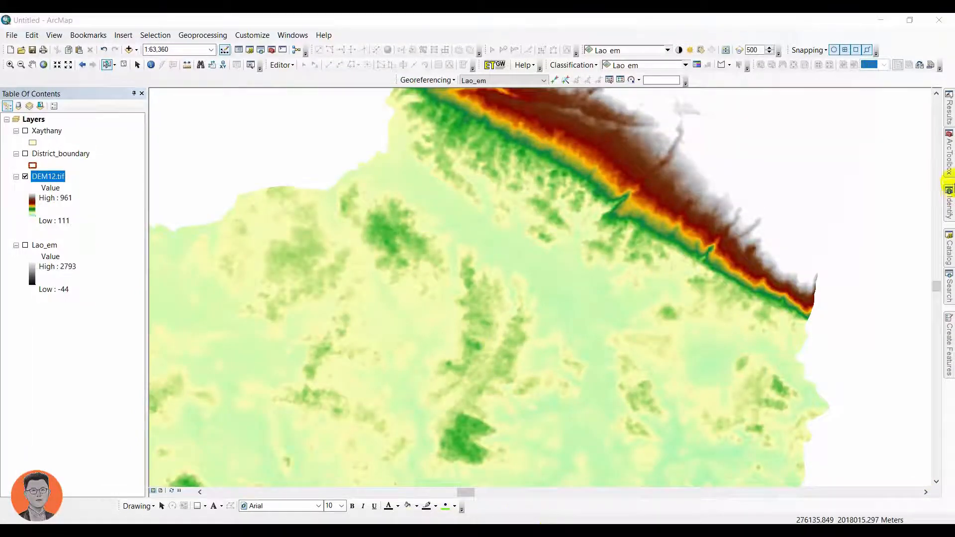
Add the hillshadeLaos raster from DEM.gdb in D:\Korlor\DEM12 to the map, beneath the Lao_em layer.
{"action": "left_click", "coordinate": [950, 247]}
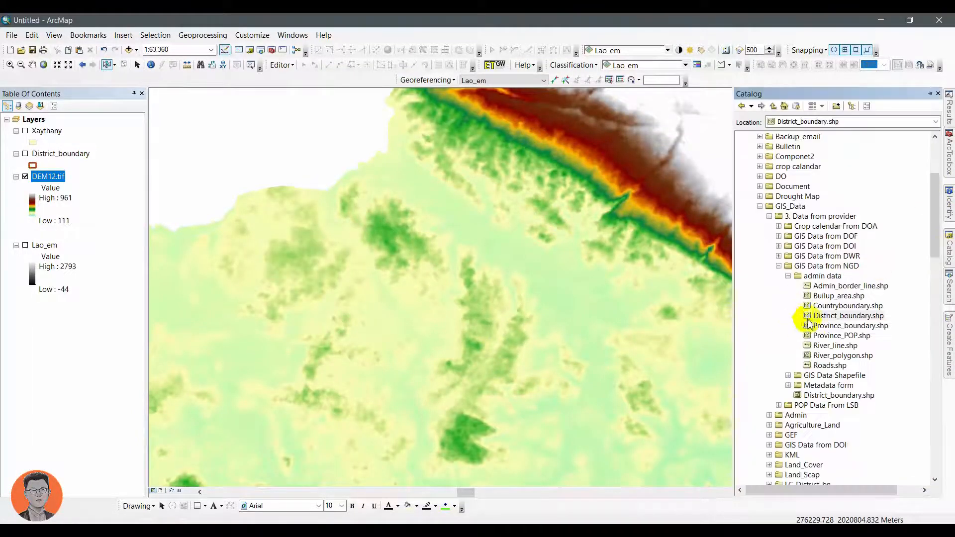
{"action": "scroll", "coordinate": [783, 349], "scroll_direction": "down", "scroll_amount": 2}
{"action": "scroll", "coordinate": [781, 350], "scroll_direction": "down", "scroll_amount": 13}
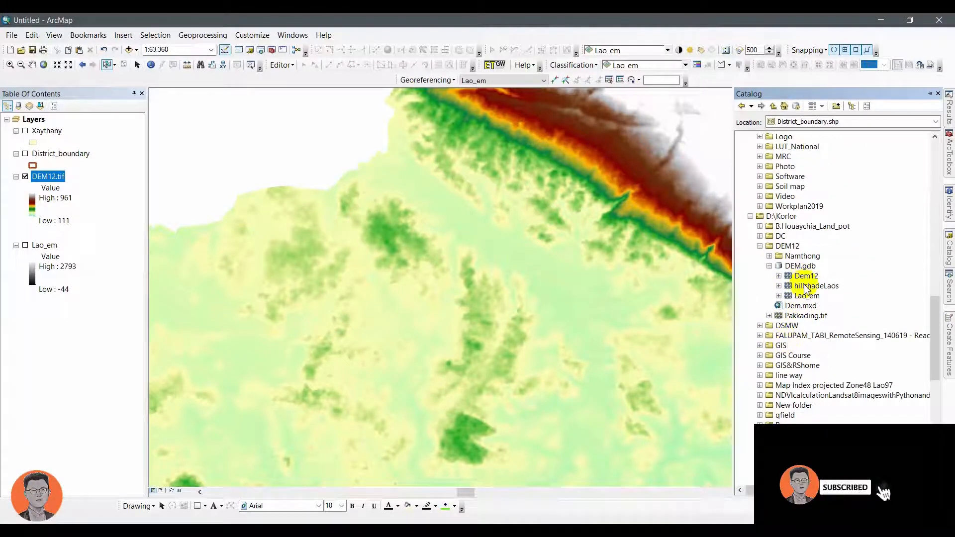
{"action": "mouse_move", "coordinate": [806, 287]}
{"action": "left_mouse_down"}
{"action": "mouse_move", "coordinate": [404, 324]}
{"action": "mouse_move", "coordinate": [3, 341]}
{"action": "mouse_move", "coordinate": [96, 274]}
{"action": "left_mouse_up"}
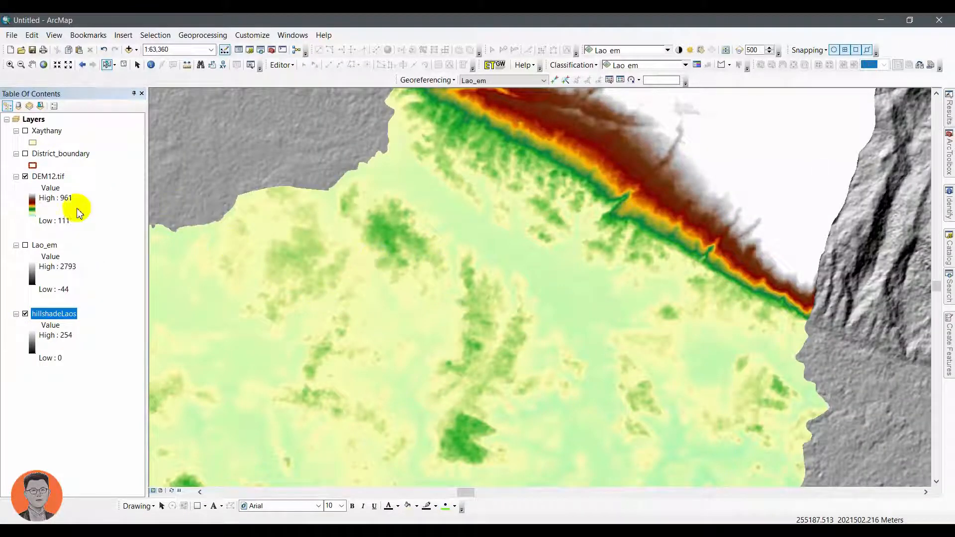
Set the DEM12.tif layer's display transparency to 40% and apply it.
{"action": "double_click", "coordinate": [46, 180]}
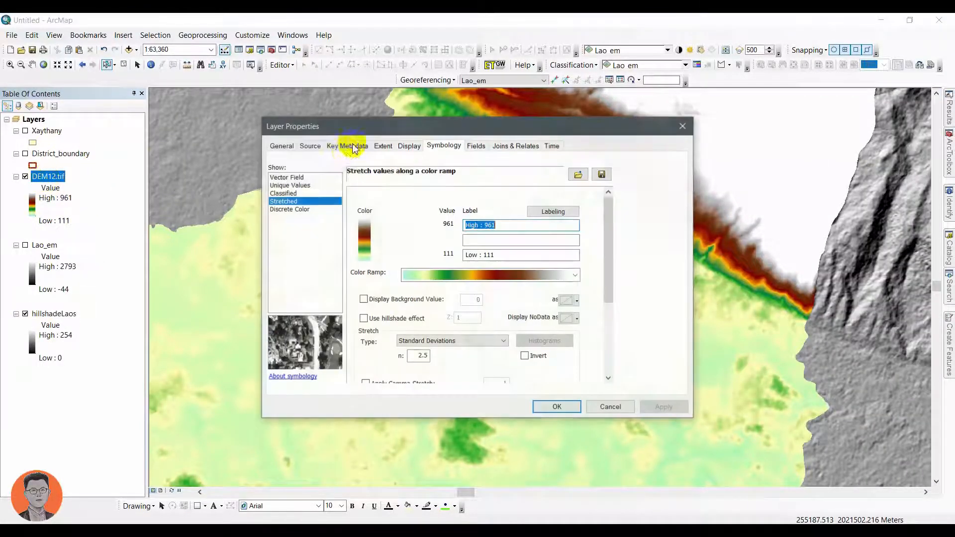
{"action": "left_click", "coordinate": [409, 147]}
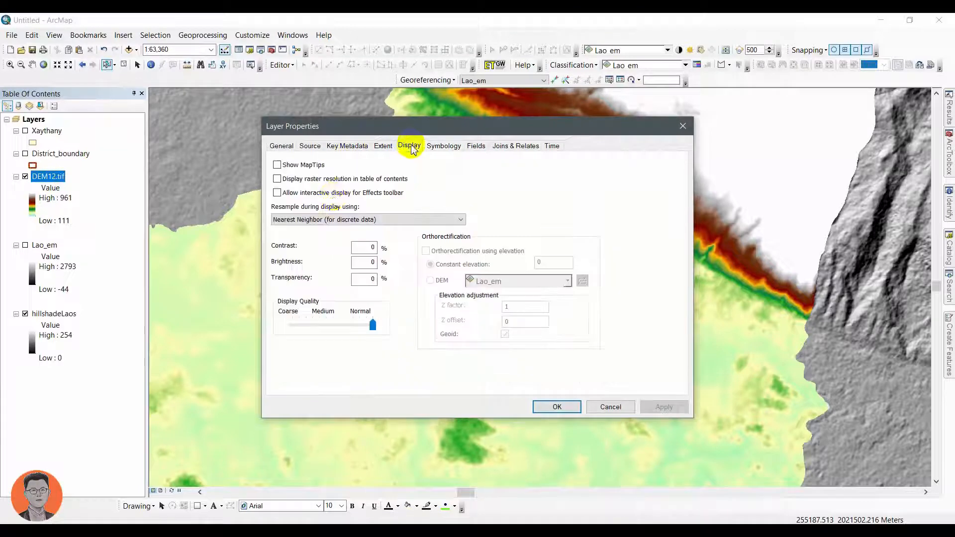
{"action": "left_click", "coordinate": [360, 281]}
{"action": "type", "text": "40"}
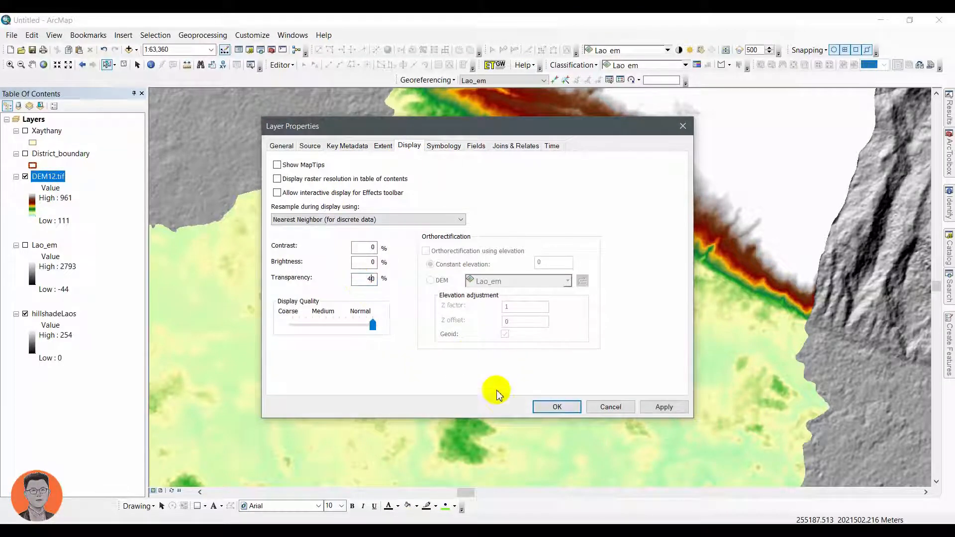
{"action": "left_click", "coordinate": [557, 406]}
{"action": "scroll", "coordinate": [427, 319], "scroll_direction": "up", "scroll_amount": 4}
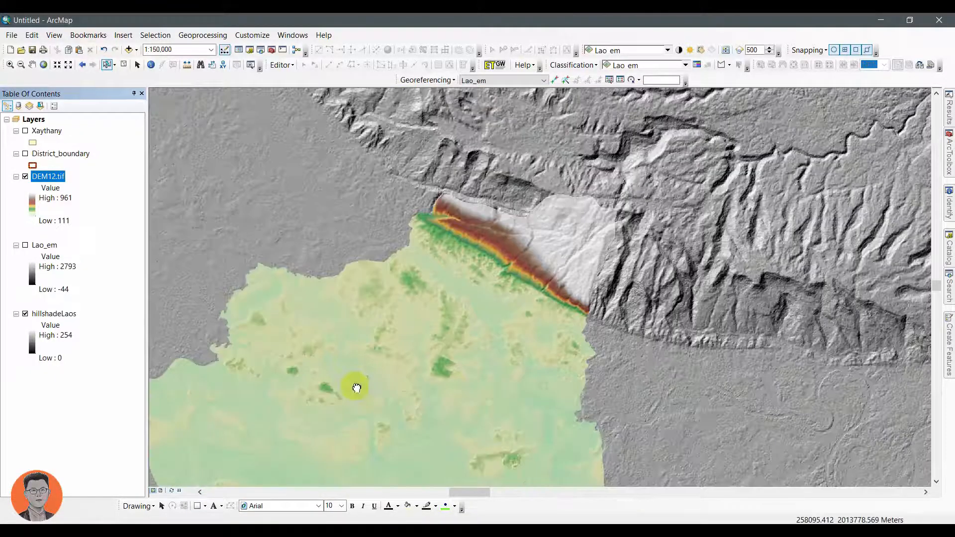
{"action": "left_click_drag", "start_coordinate": [357, 388], "coordinate": [417, 292]}
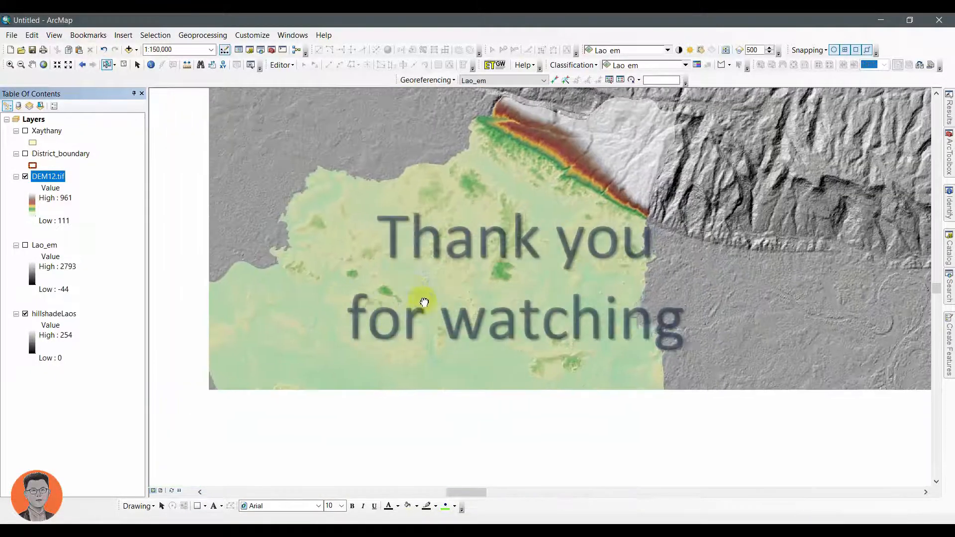
{"action": "left_click_drag", "start_coordinate": [392, 354], "coordinate": [492, 178]}
{"action": "left_click_drag", "start_coordinate": [419, 316], "coordinate": [362, 255]}
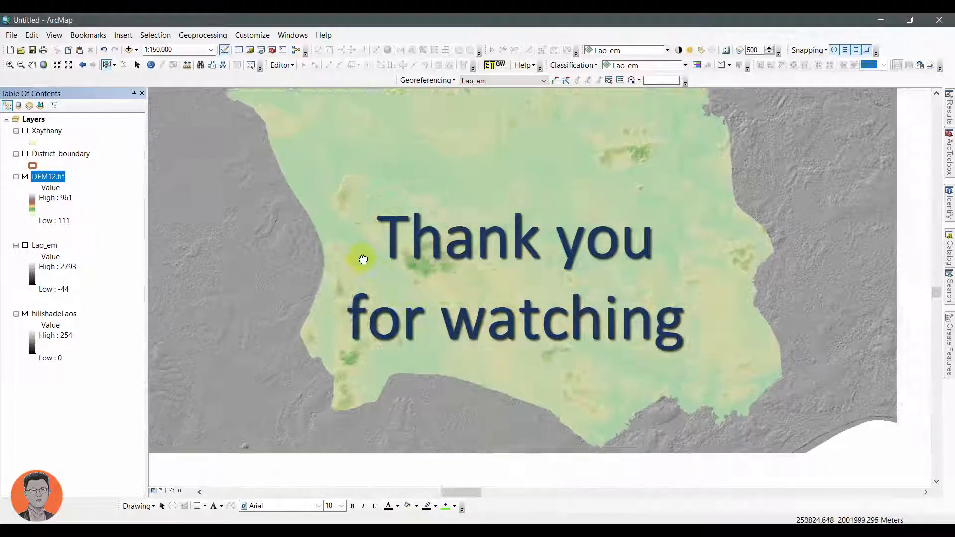